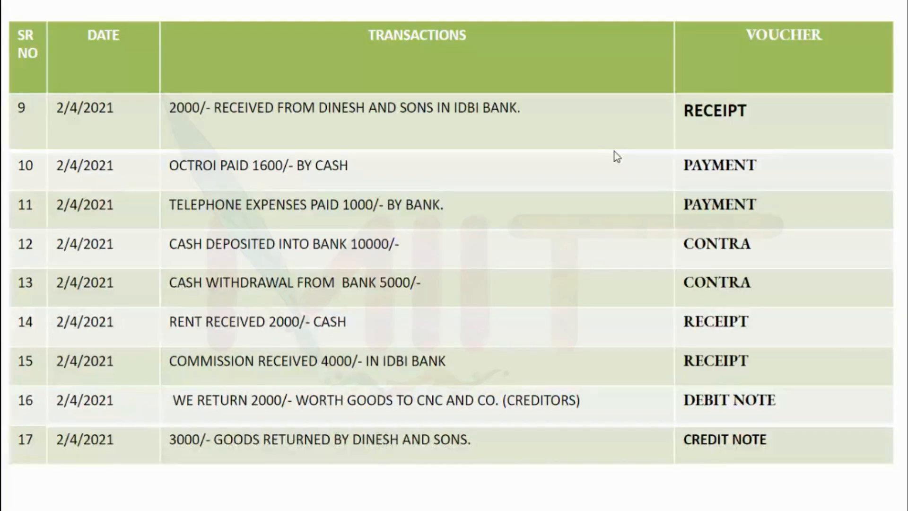
- Switch to TallyPrime and examine the voucher types available in voucher entry, including Debit Note and Credit Note
{"action": "key", "text": "alt+Tab"}
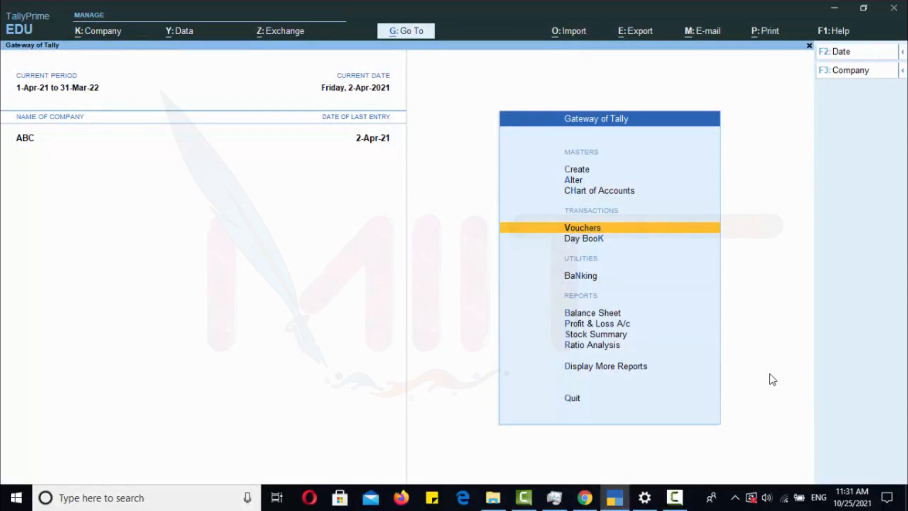
{"action": "key", "text": "Return"}
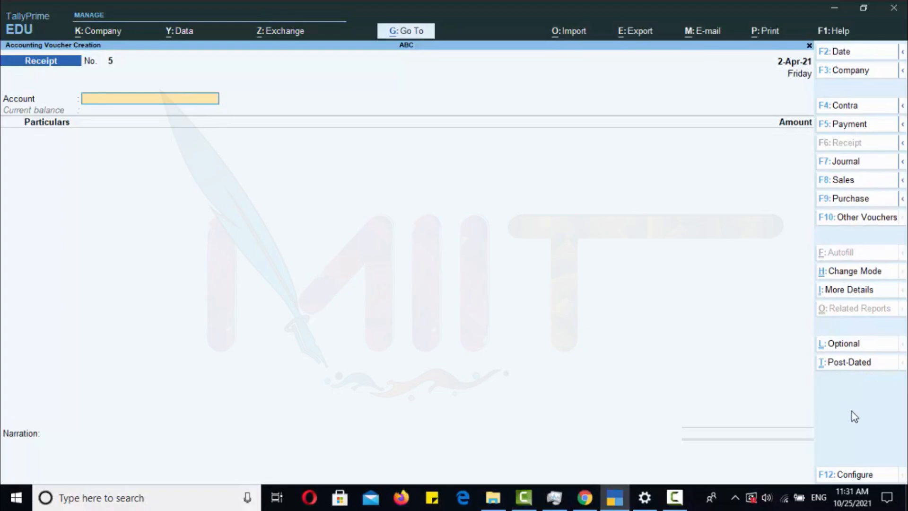
{"action": "key", "text": "ctrl"}
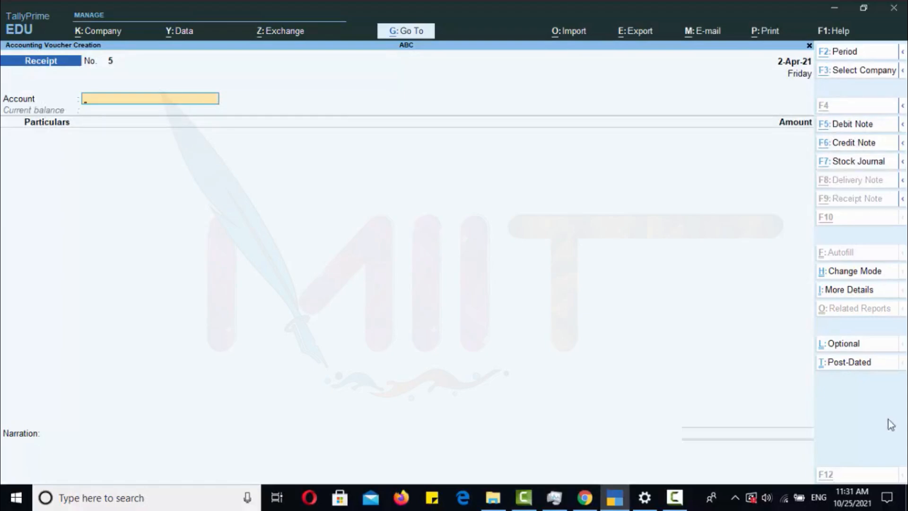
{"action": "key", "text": "alt"}
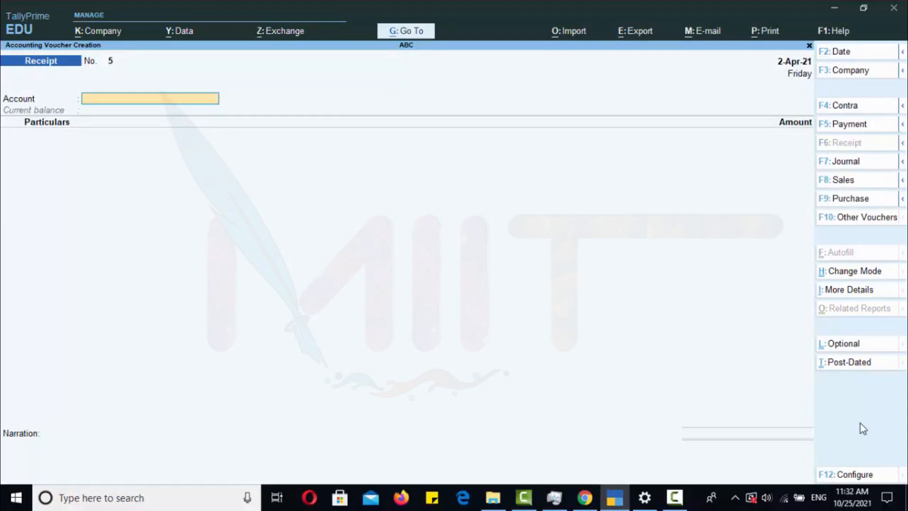
{"action": "key", "text": "alt"}
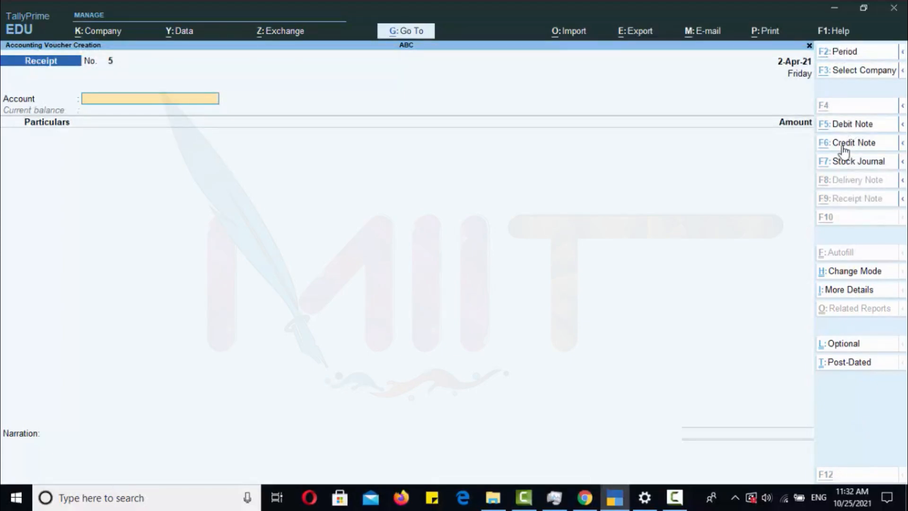
{"action": "key", "text": "alt"}
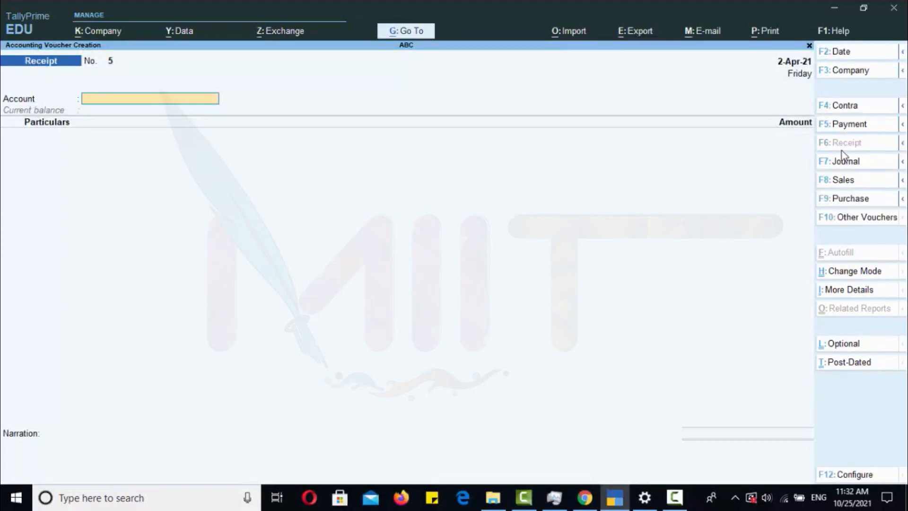
{"action": "left_click", "coordinate": [902, 125]}
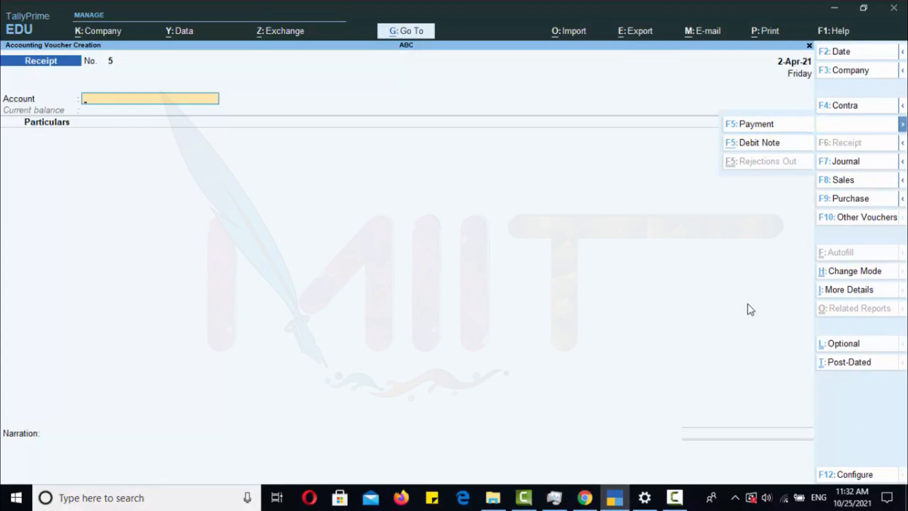
{"action": "key", "text": "Escape"}
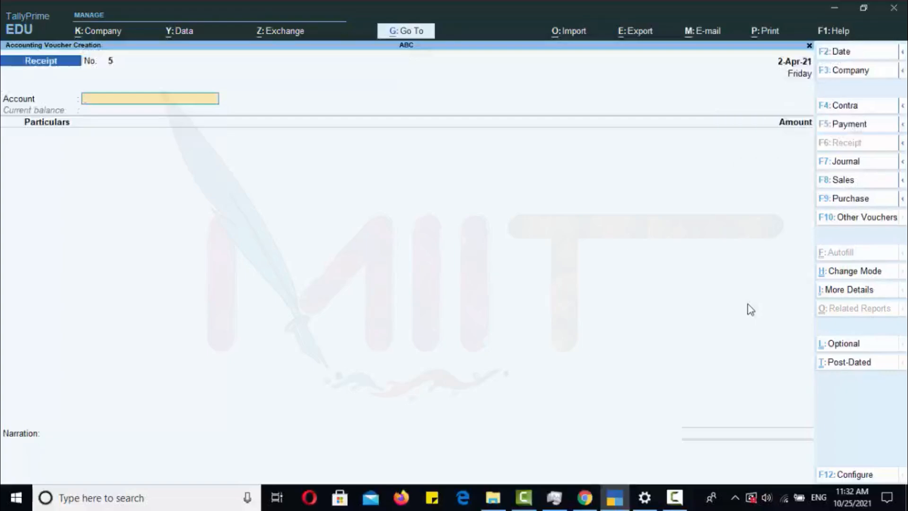
{"action": "key", "text": "Escape"}
{"action": "key", "text": "y"}
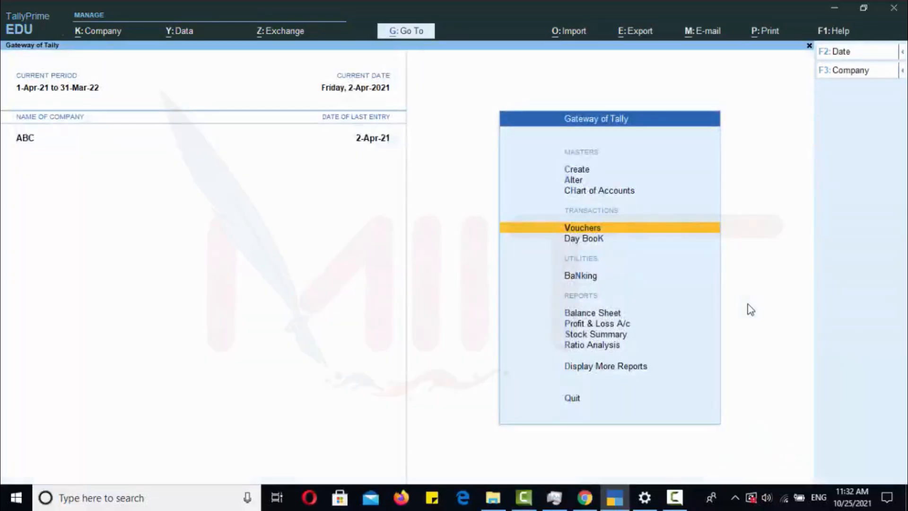
- Start creating a new ledger master named SALES RETURN
{"action": "key", "text": "Up"}
{"action": "key", "text": "Up"}
{"action": "key", "text": "Up"}
{"action": "key", "text": "Return"}
{"action": "key", "text": "Down"}
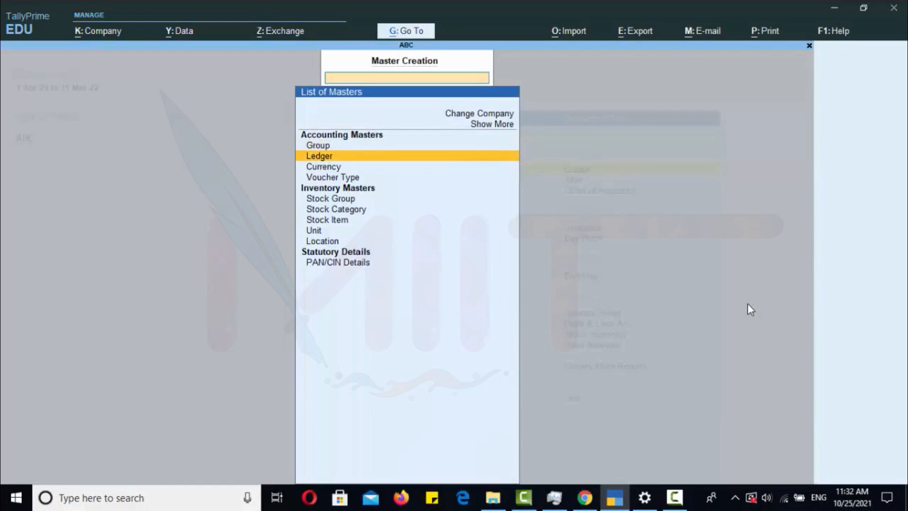
{"action": "key", "text": "Return"}
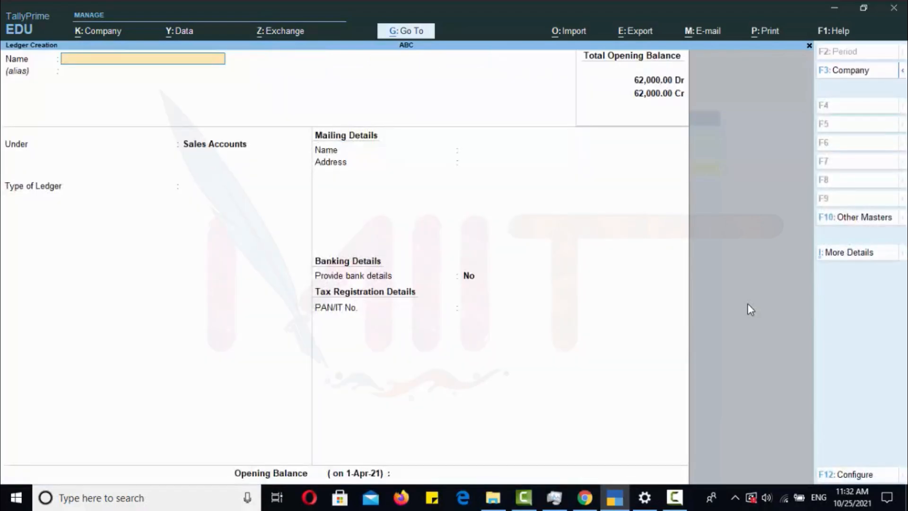
{"action": "type", "text": "SALES RETURN"}
{"action": "key", "text": "Return"}
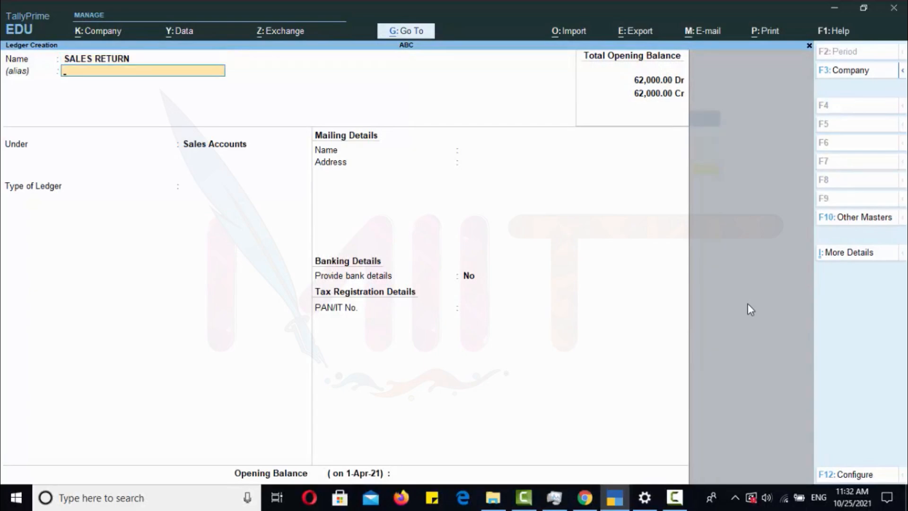
- Place the SALES RETURN ledger under Sales Accounts with ledger type Not Applicable and no bank details, and save it
{"action": "key", "text": "Return"}
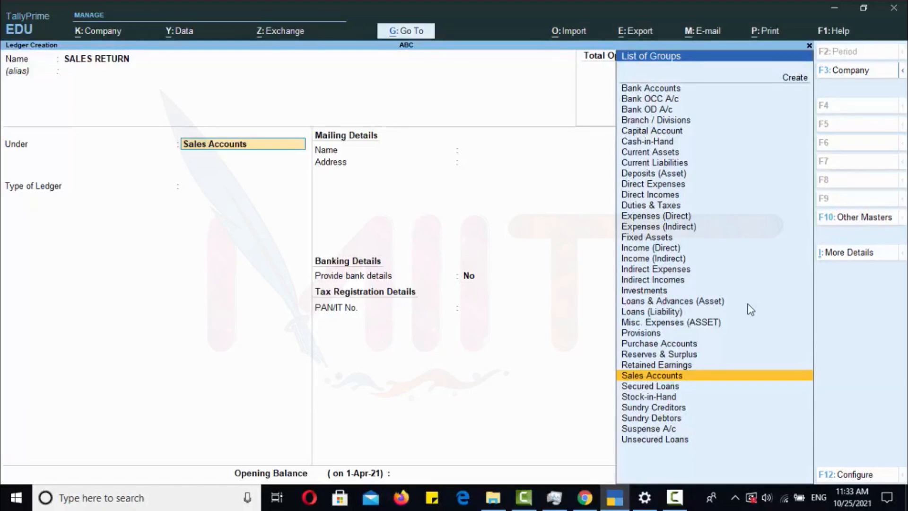
{"action": "key", "text": "Return"}
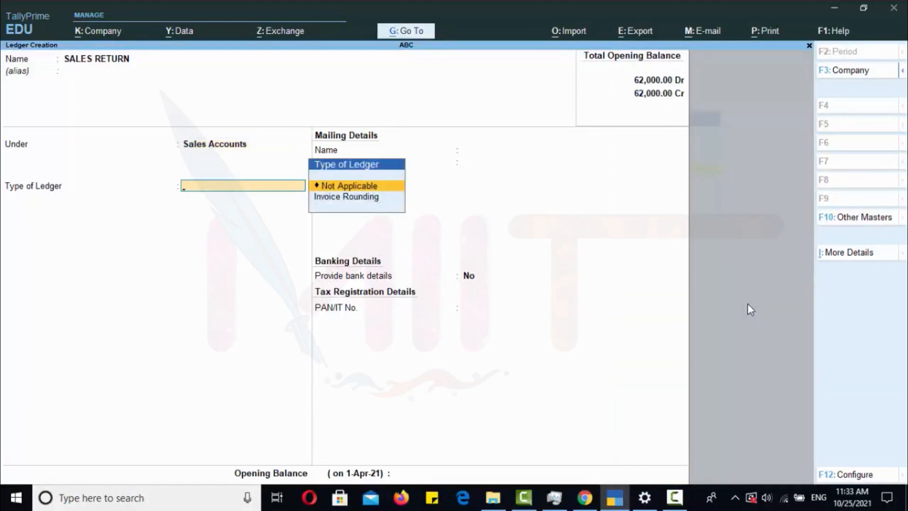
{"action": "key", "text": "Return"}
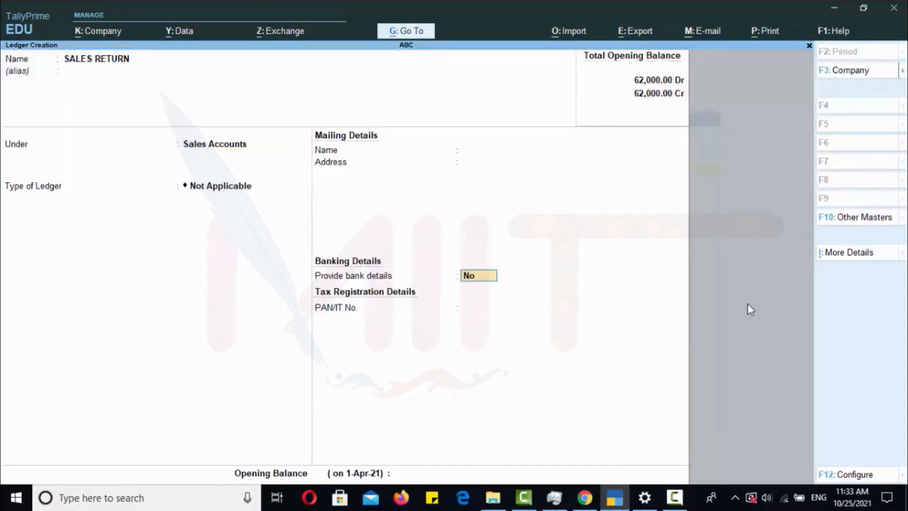
{"action": "key", "text": "Return"}
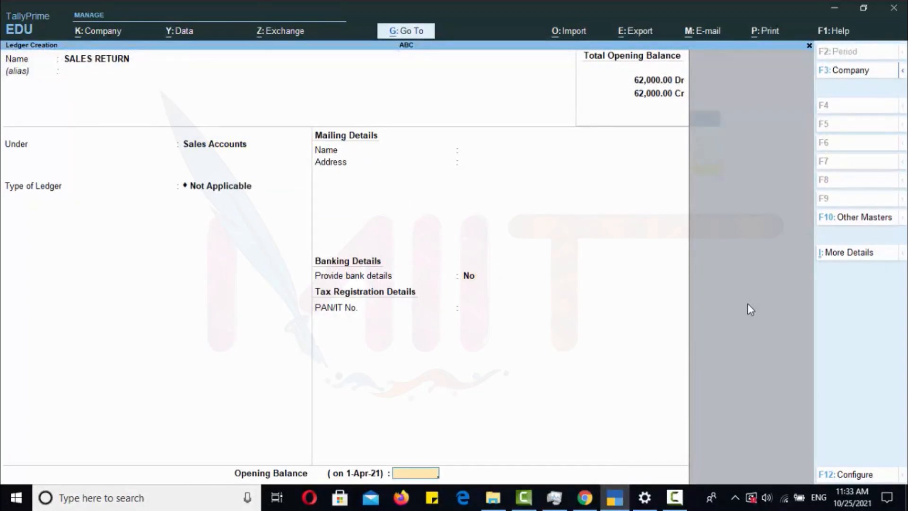
{"action": "key", "text": "Return"}
{"action": "key", "text": "Return"}
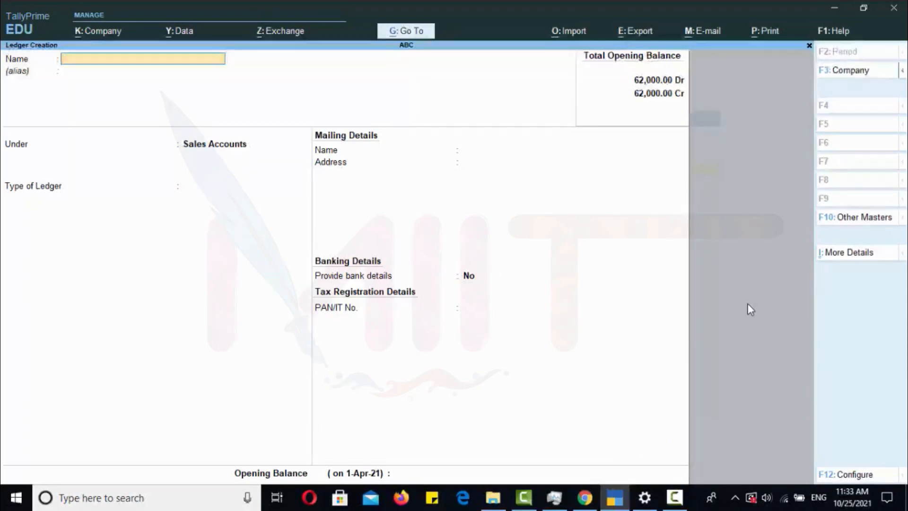
- Create a PURCHASE RETURN ledger under Purchase Accounts with type Not Applicable and no bank details, and return to the Gateway of Tally
{"action": "type", "text": "PURCHASE RETURN"}
{"action": "key", "text": "Return"}
{"action": "key", "text": "Return"}
{"action": "type", "text": "PUR"}
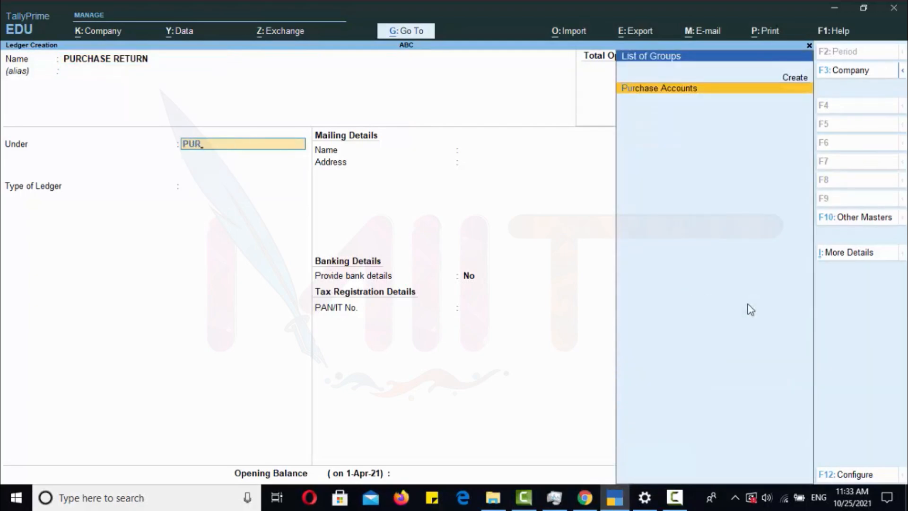
{"action": "key", "text": "Return"}
{"action": "key", "text": "Return"}
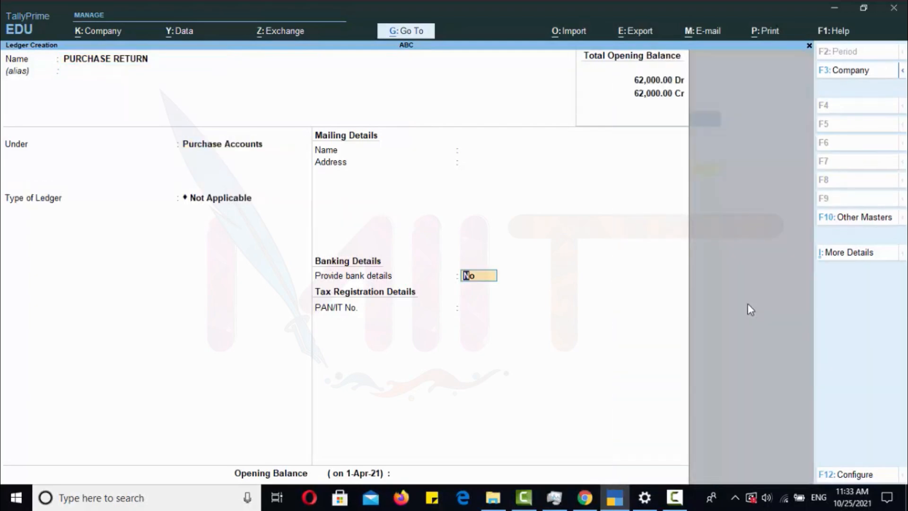
{"action": "key", "text": "Return"}
{"action": "key", "text": "Return"}
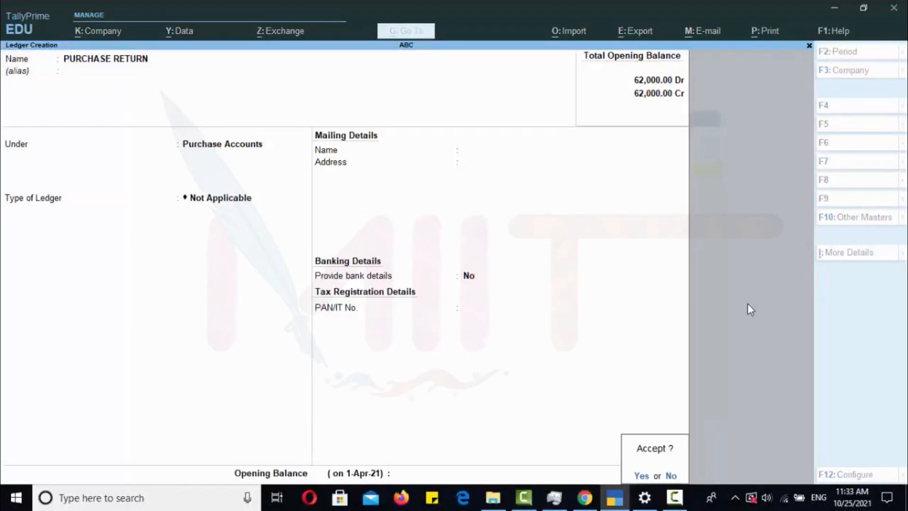
{"action": "key", "text": "Return"}
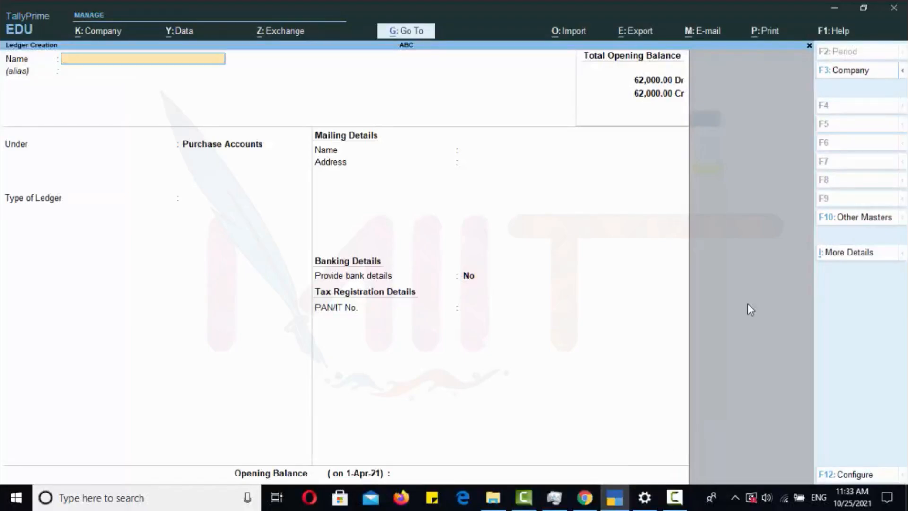
{"action": "key", "text": "Escape"}
{"action": "key", "text": "Return"}
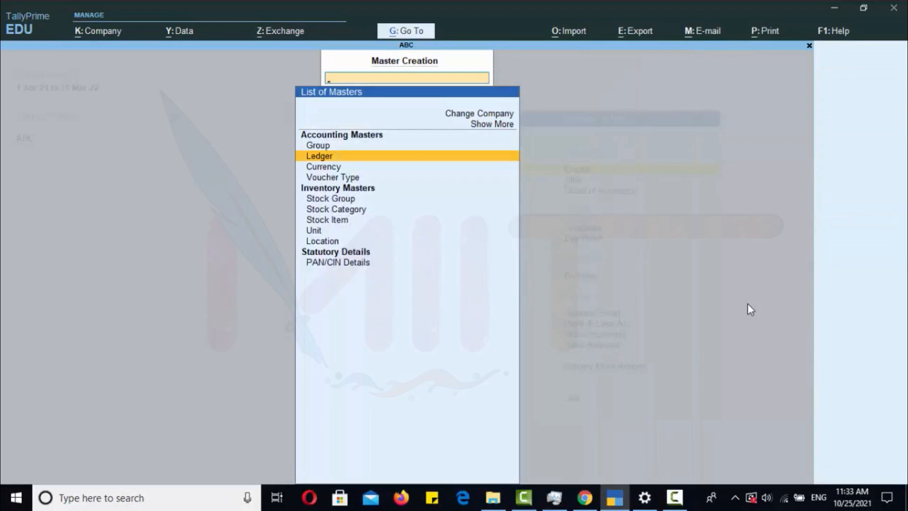
{"action": "key", "text": "Escape"}
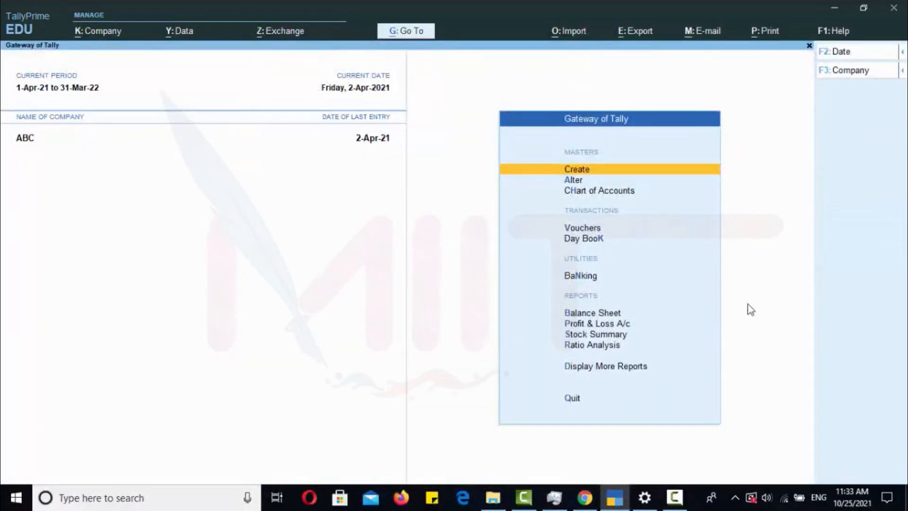
- Open a new Debit Note voucher and change its mode to Accounting Invoice
{"action": "key", "text": "Down"}
{"action": "key", "text": "Down"}
{"action": "key", "text": "Down"}
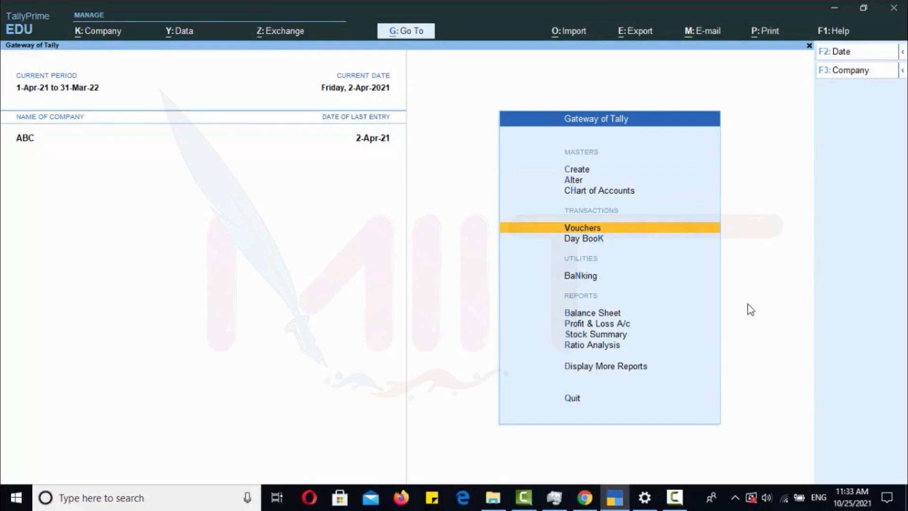
{"action": "key", "text": "Return"}
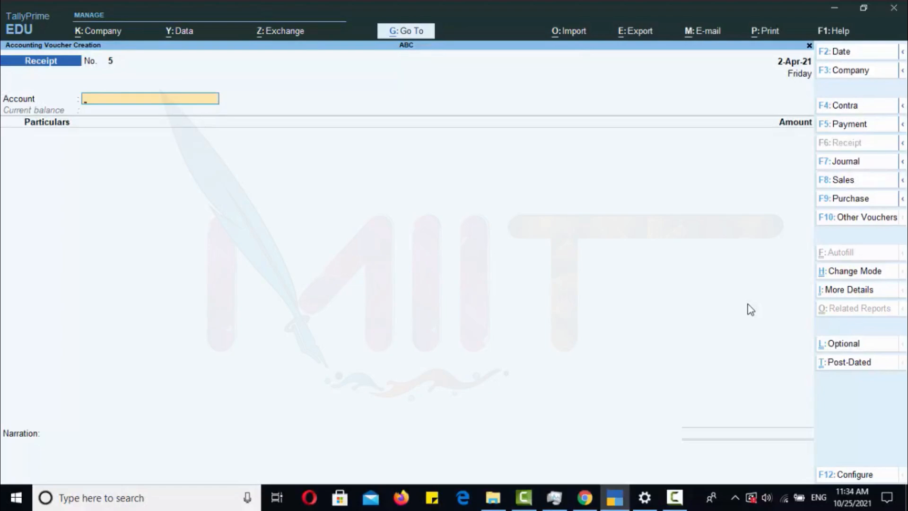
{"action": "left_click", "coordinate": [902, 126]}
{"action": "left_click", "coordinate": [902, 125]}
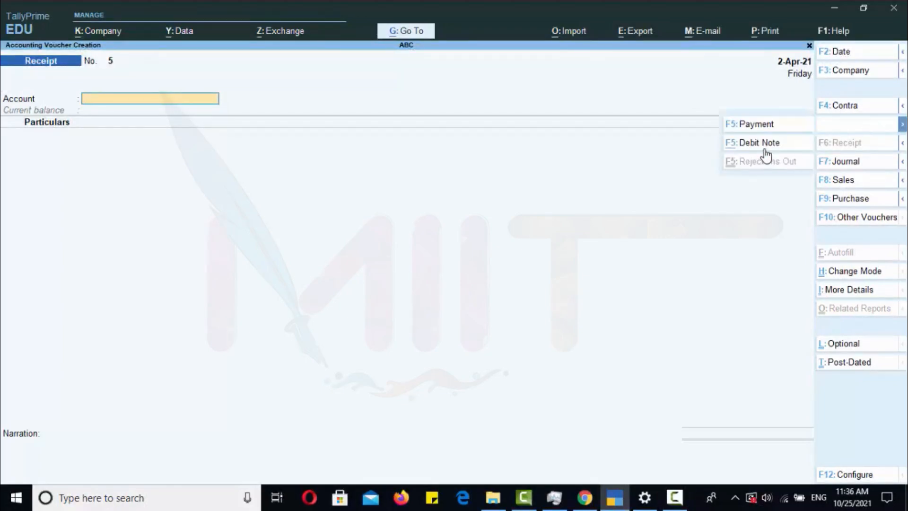
{"action": "left_click", "coordinate": [765, 149]}
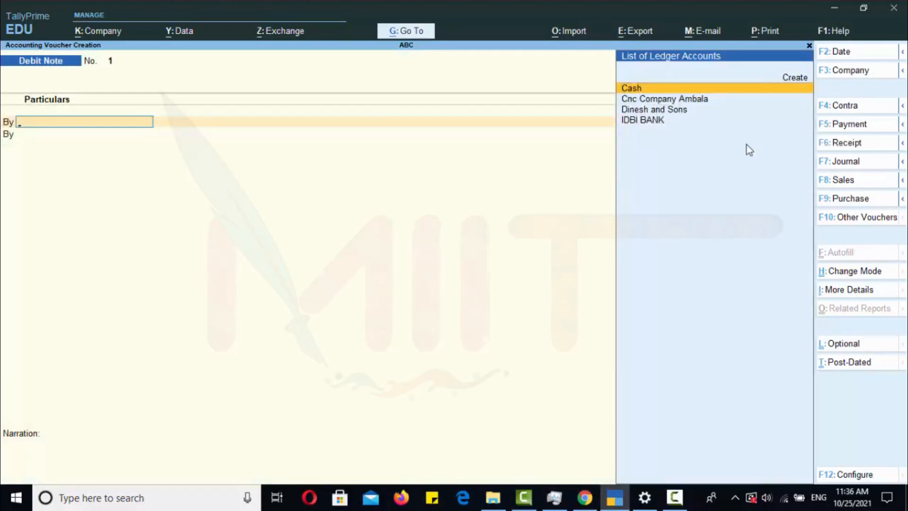
{"action": "left_click", "coordinate": [858, 272]}
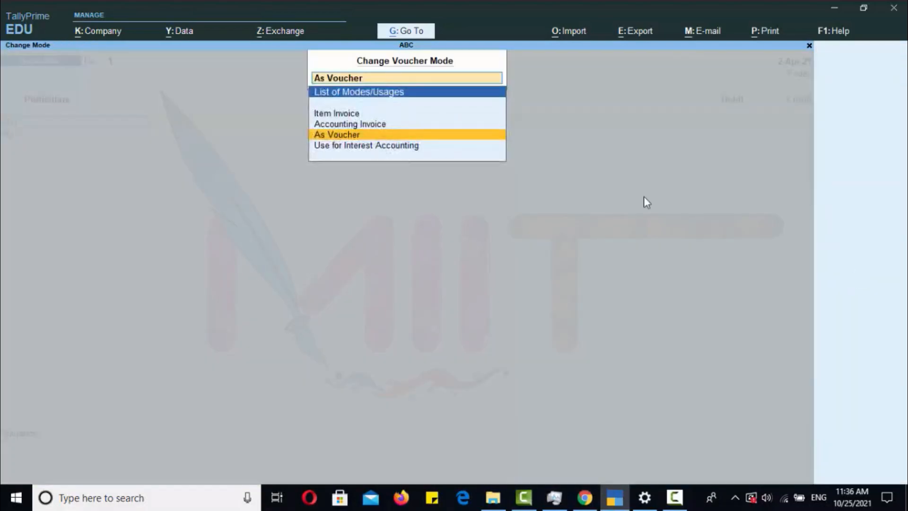
{"action": "left_click", "coordinate": [365, 124]}
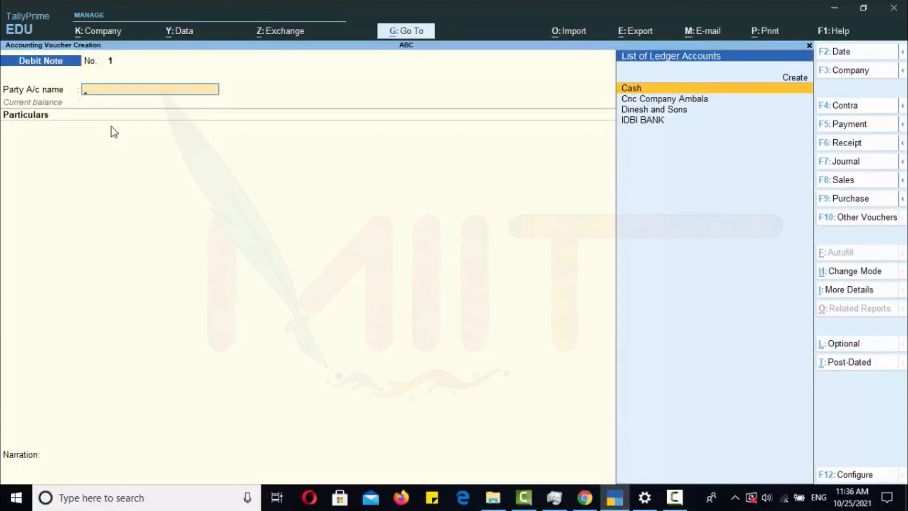
- Set Cnc Company Ambala as the debit note's party account and accept its default party details
{"action": "key", "text": "Down"}
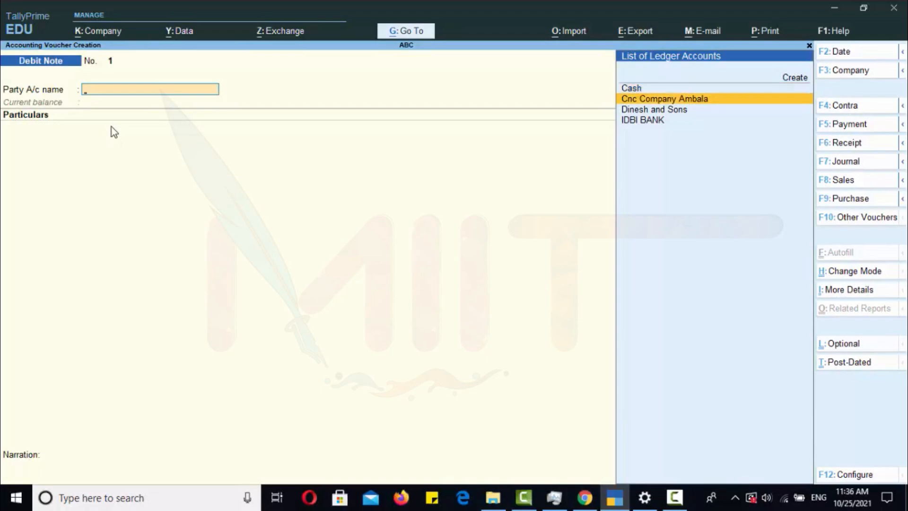
{"action": "key", "text": "Return"}
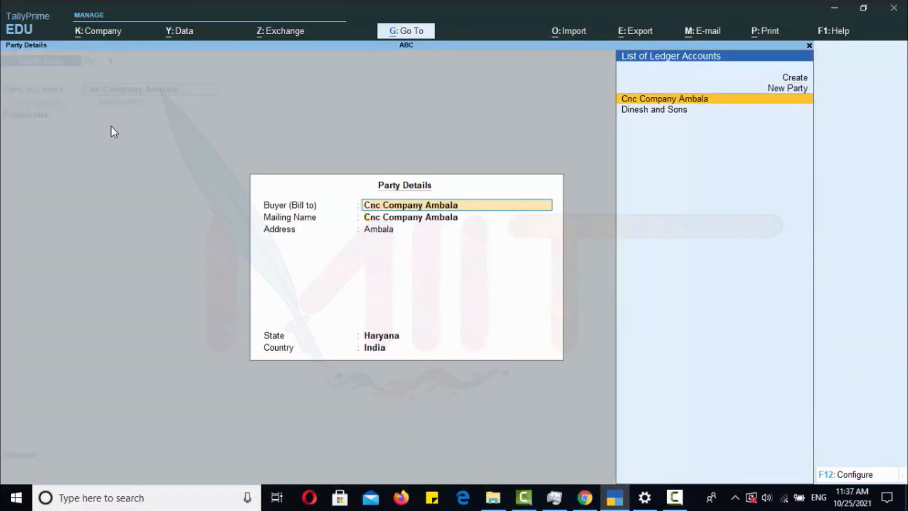
{"action": "key", "text": "Return"}
{"action": "key", "text": "Return"}
{"action": "key", "text": "Return"}
{"action": "key", "text": "Return"}
{"action": "key", "text": "Return"}
{"action": "key", "text": "Return"}
{"action": "key", "text": "Return"}
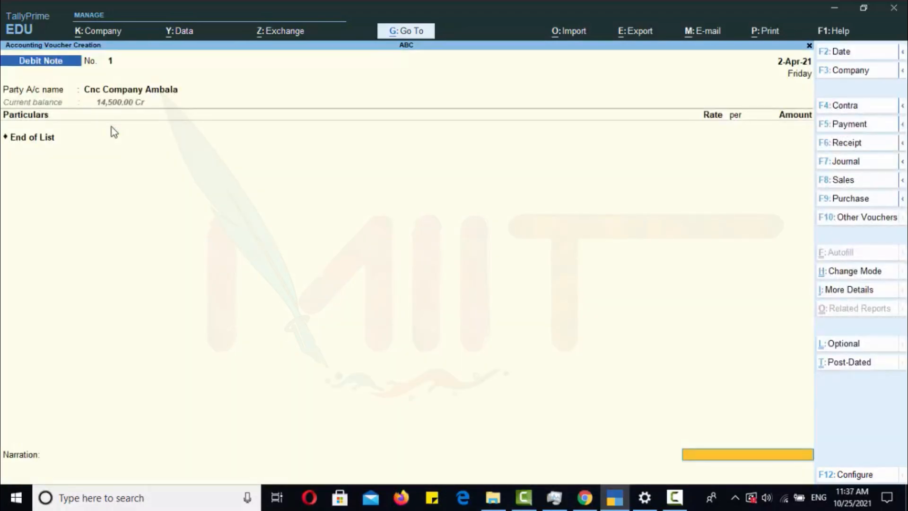
- Choose the PURCHASE RETURN ledger for the debit note's first particulars line
{"action": "key", "text": "BackSpace"}
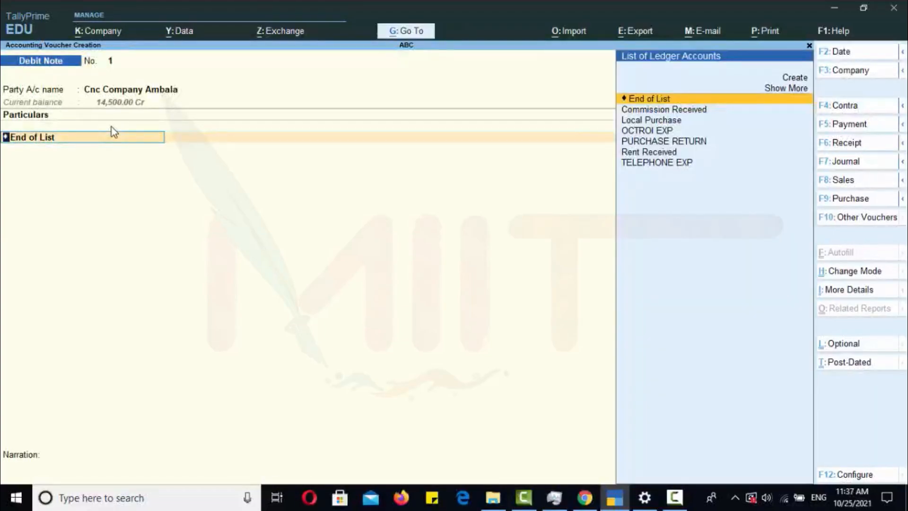
{"action": "key", "text": "Down"}
{"action": "key", "text": "Down"}
{"action": "key", "text": "Down"}
{"action": "key", "text": "Down"}
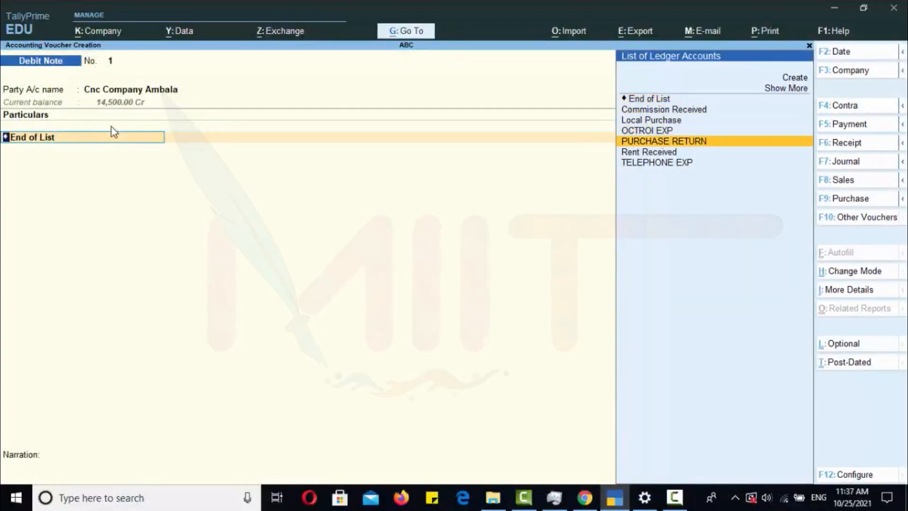
{"action": "key", "text": "Return"}
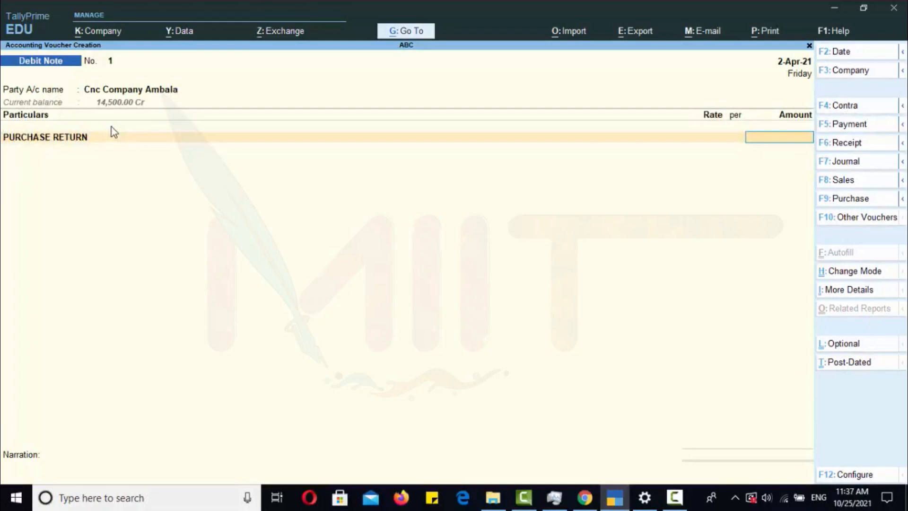
- Enter 2000 as the PURCHASE RETURN amount and save the debit note
{"action": "type", "text": "2000"}
{"action": "key", "text": "Return"}
{"action": "key", "text": "Return"}
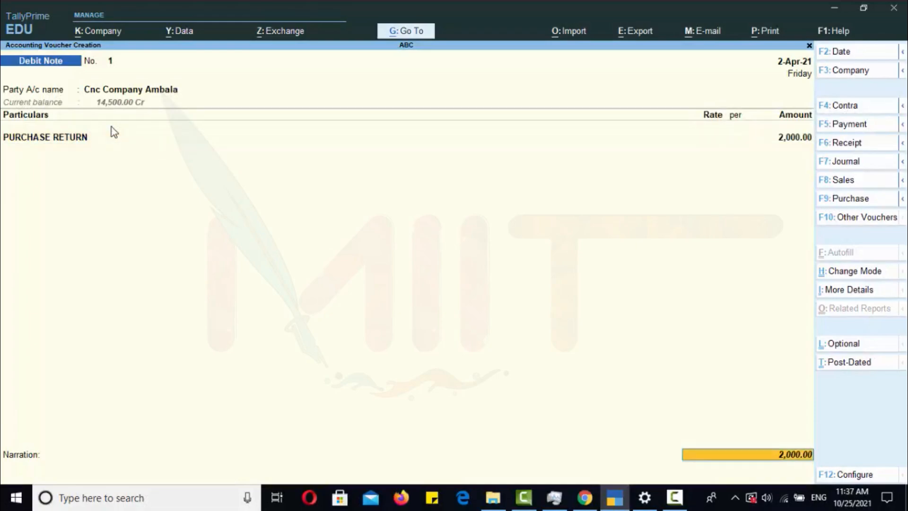
{"action": "key", "text": "Return"}
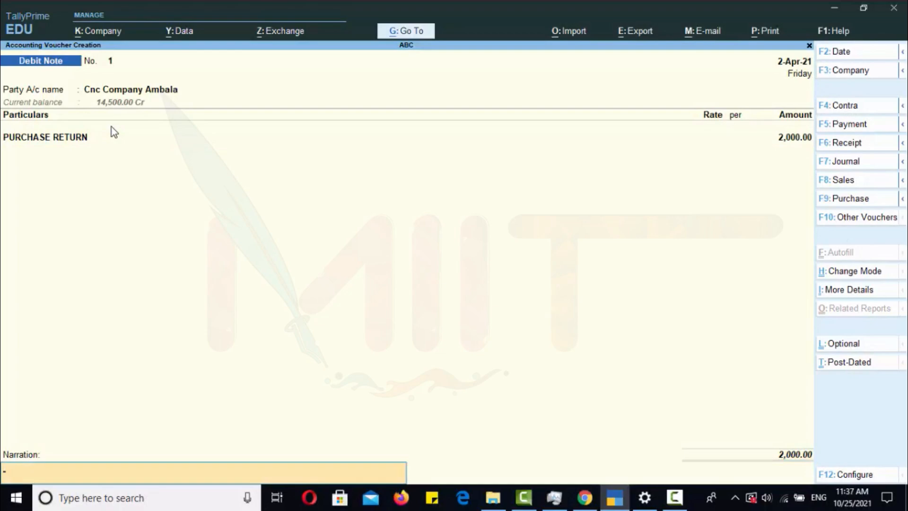
{"action": "key", "text": "Return"}
{"action": "key", "text": "Return"}
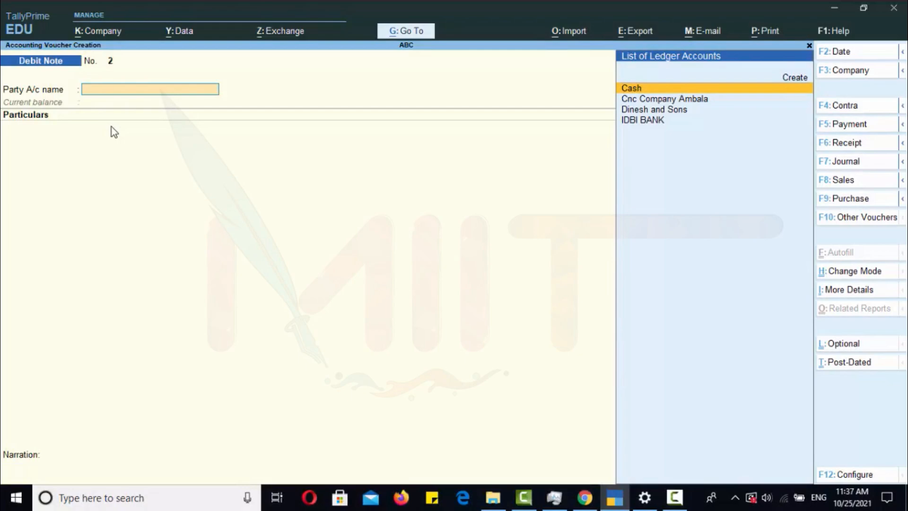
- Switch to a Credit Note voucher, set Dinesh and Sons as the party account and accept its default party details
{"action": "left_click", "coordinate": [902, 143]}
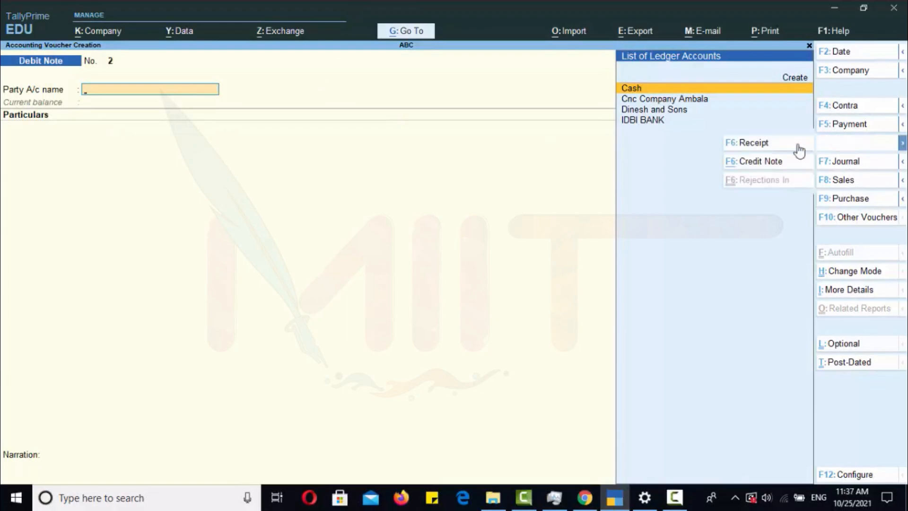
{"action": "left_click", "coordinate": [757, 166]}
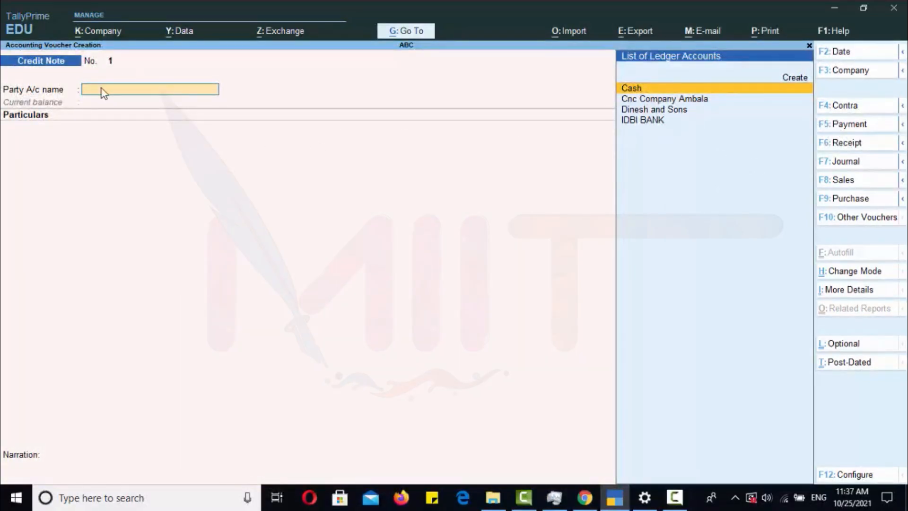
{"action": "key", "text": "Down"}
{"action": "key", "text": "Down"}
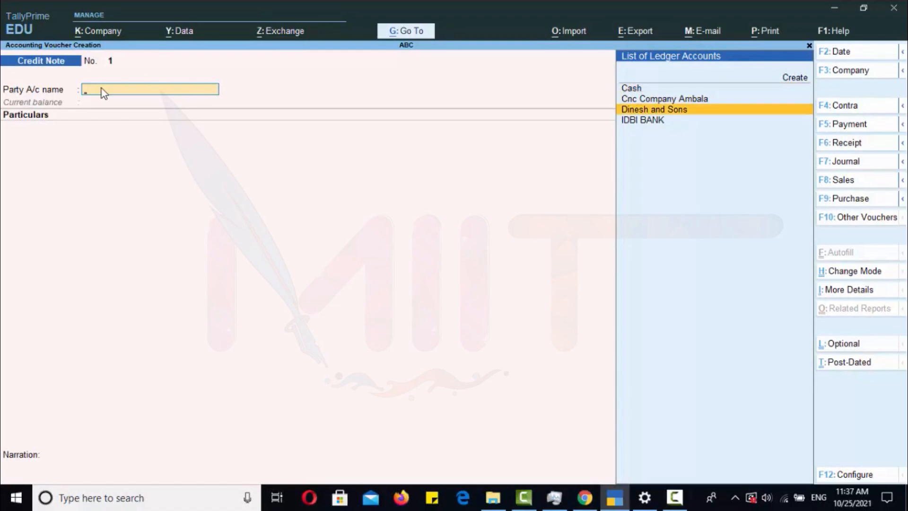
{"action": "key", "text": "Return"}
{"action": "key", "text": "Return"}
{"action": "key", "text": "Return"}
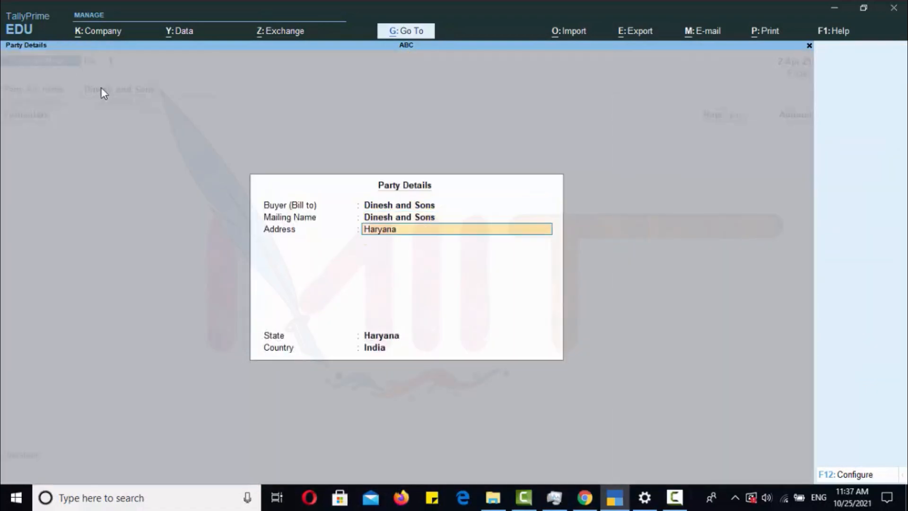
{"action": "key", "text": "Return"}
{"action": "key", "text": "Return"}
{"action": "key", "text": "Return"}
{"action": "key", "text": "Return"}
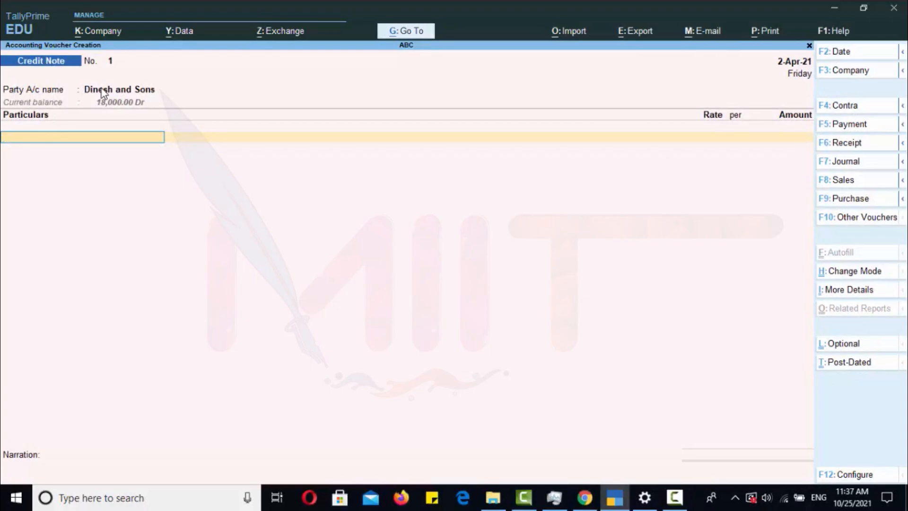
- Add the SALES RETURN ledger to the credit note's particulars with an amount of 3000
{"action": "type", "text": "SAL"}
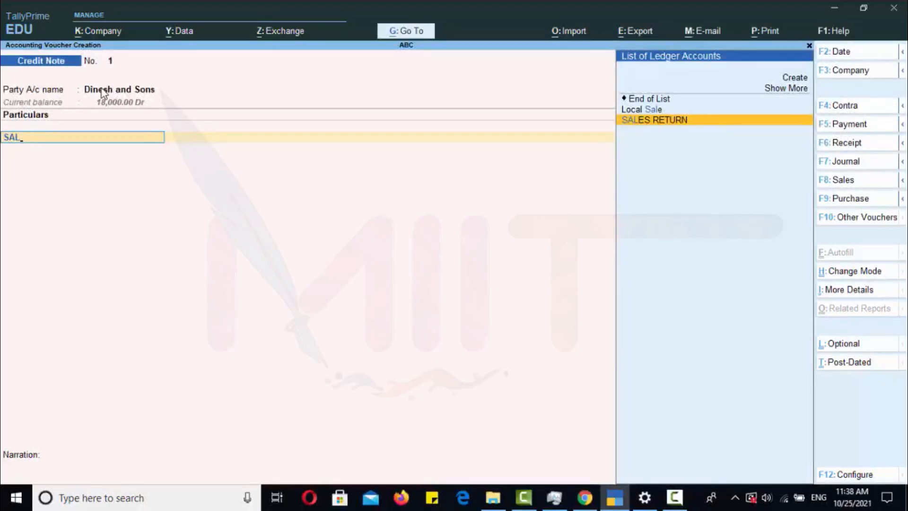
{"action": "key", "text": "Return"}
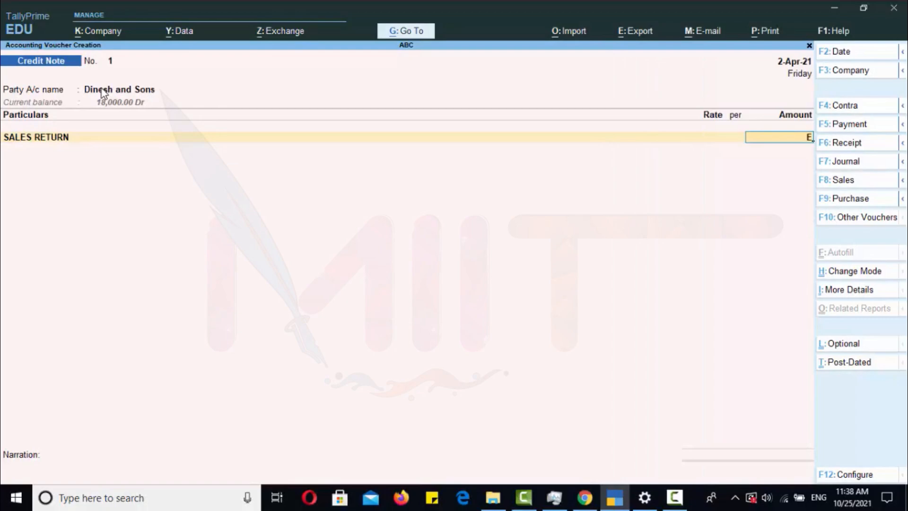
{"action": "type", "text": "3000"}
{"action": "key", "text": "Return"}
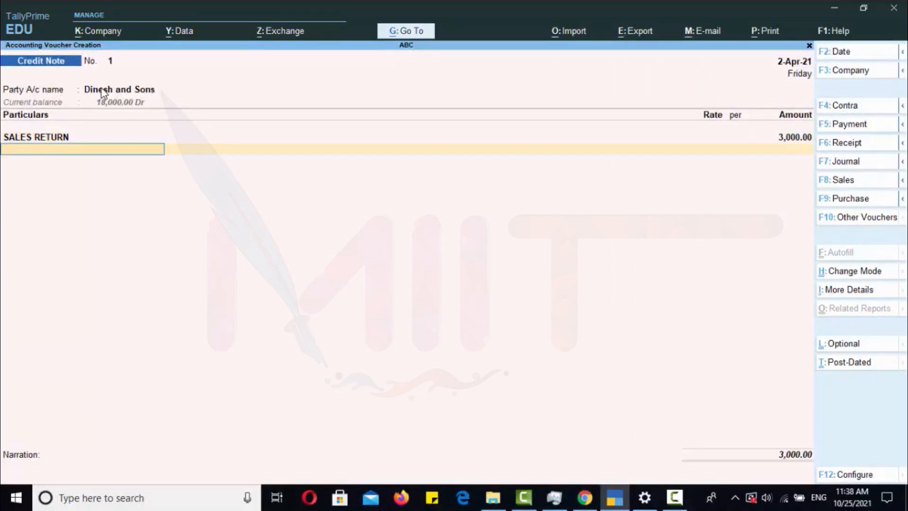
{"action": "key", "text": "Return"}
{"action": "key", "text": "Return"}
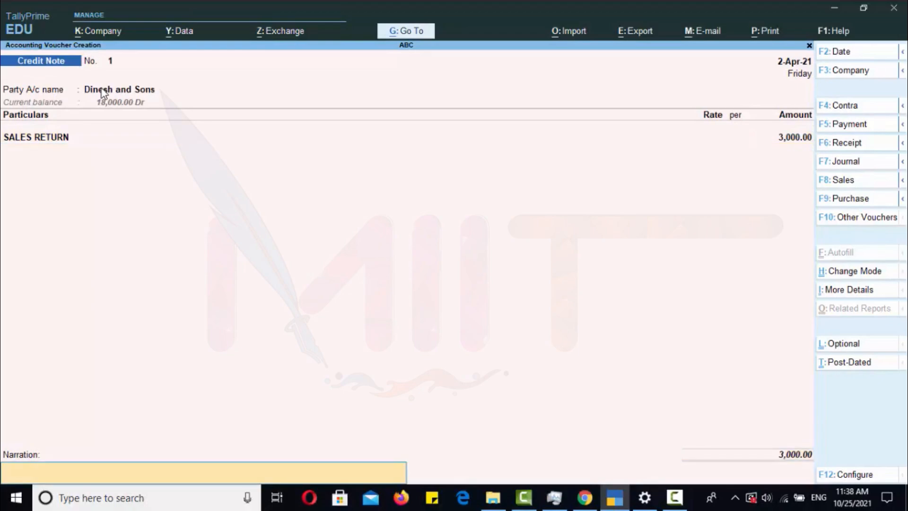
- Enter the narration "GOODS RETURNED BY DINESH AND SONS 3000 AMOUNT", save the credit note and return to the Gateway of Tally
{"action": "type", "text": "GOODS RETURNED BY DINESH AND SONS 3000 AMOUNT"}
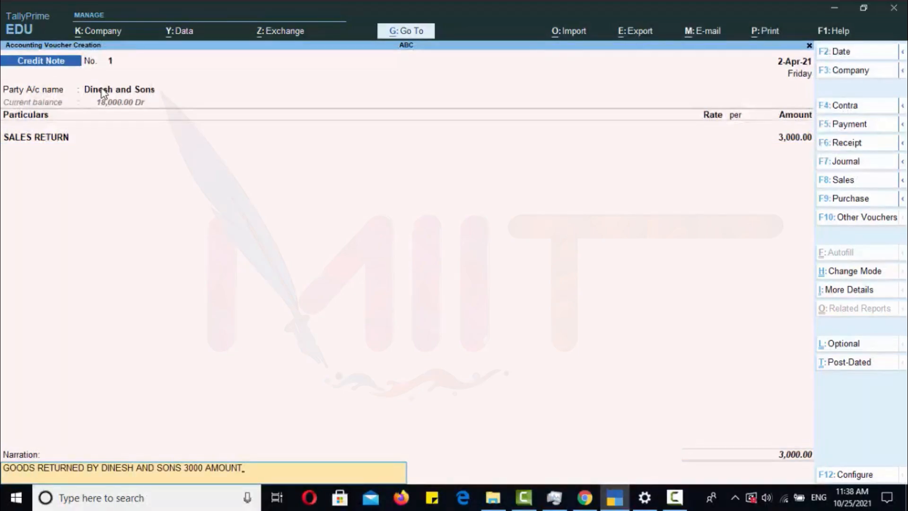
{"action": "key", "text": "Return"}
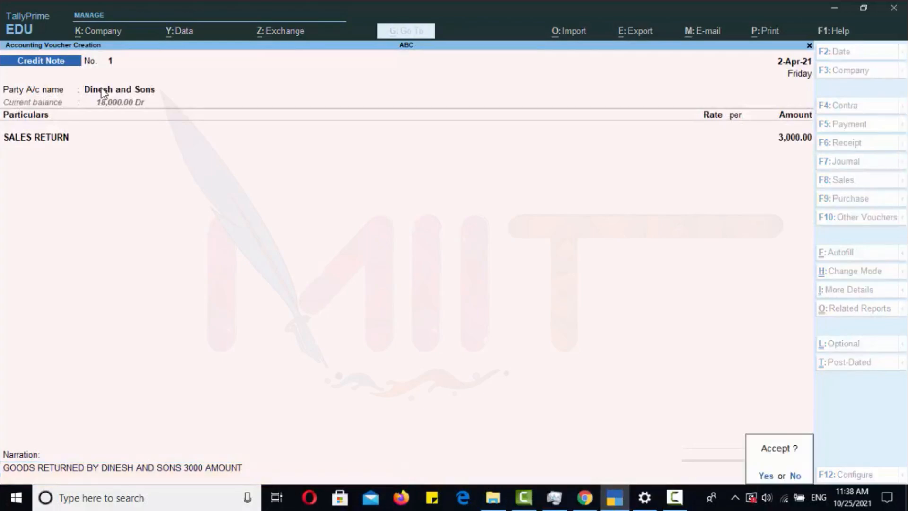
{"action": "key", "text": "Return"}
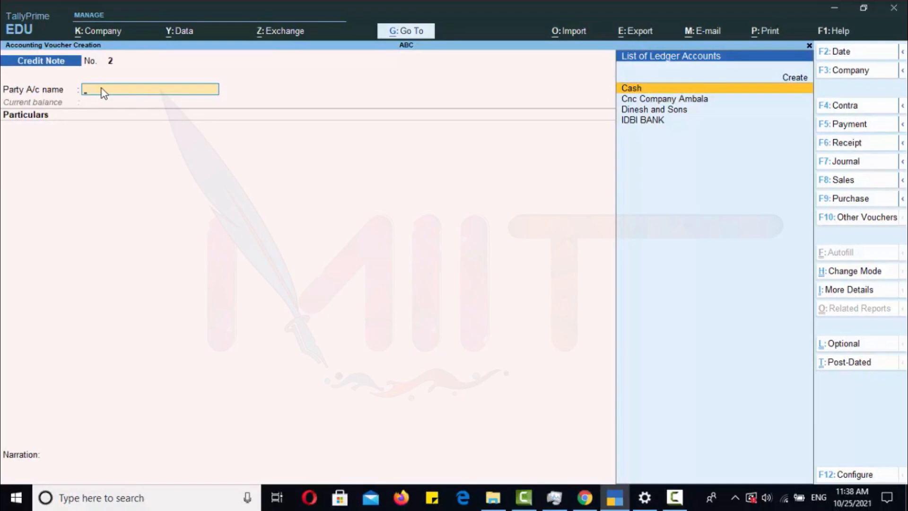
{"action": "key", "text": "Escape"}
{"action": "key", "text": "y"}
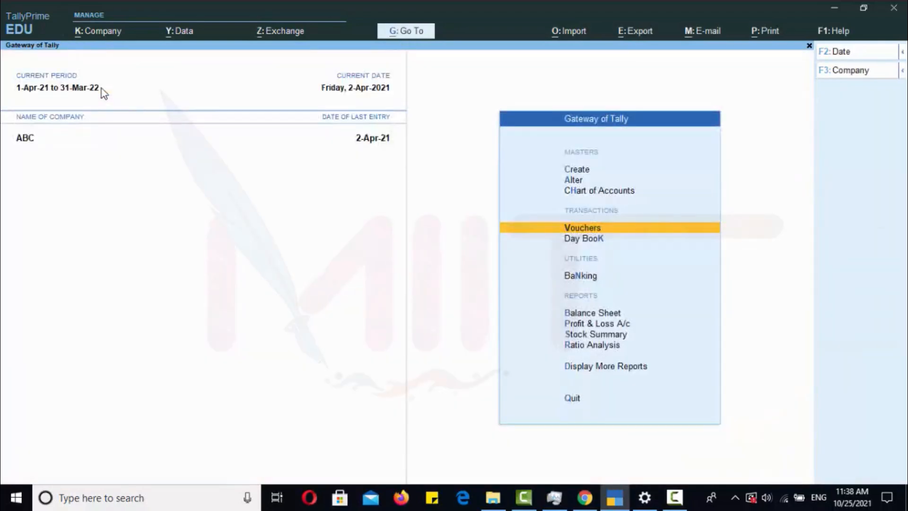
- Review the credit note and debit note entries in the Day Book, and return to the Gateway of Tally
{"action": "key", "text": "Down"}
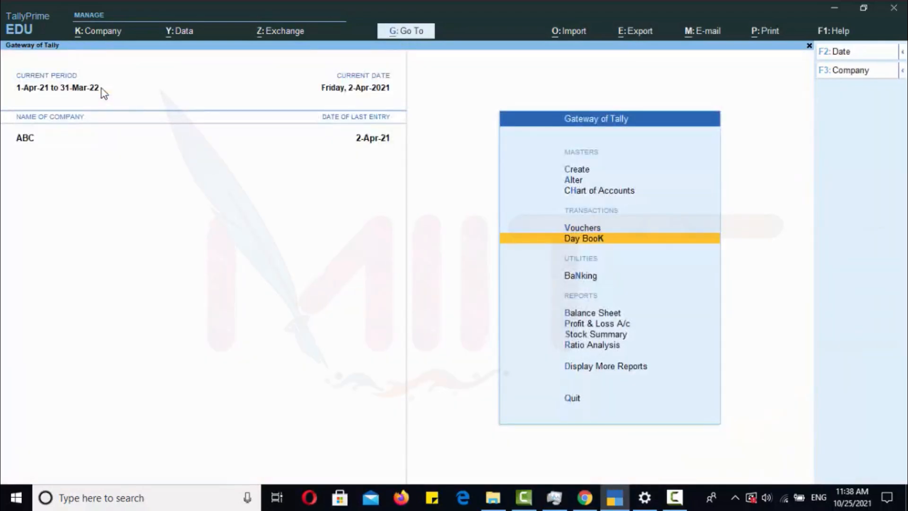
{"action": "key", "text": "Return"}
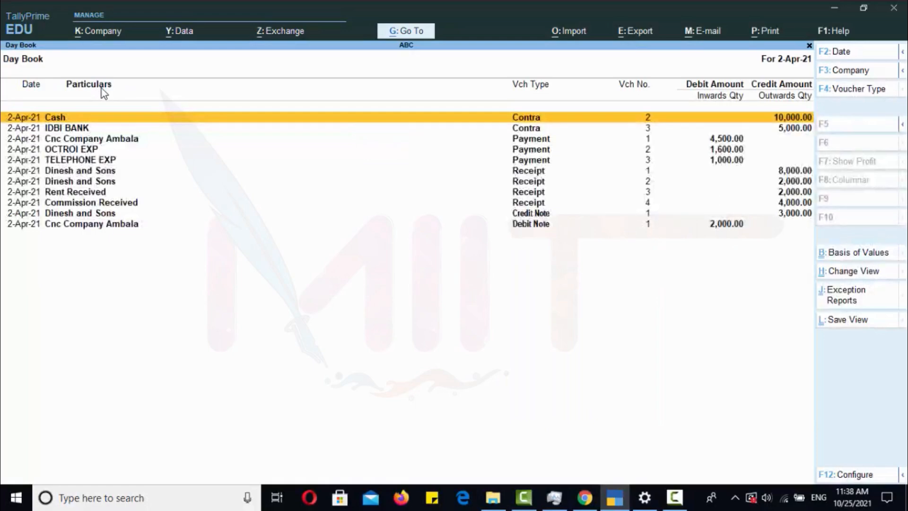
{"action": "key", "text": "Down"}
{"action": "key", "text": "Down"}
{"action": "key", "text": "Down"}
{"action": "key", "text": "Down"}
{"action": "key", "text": "Down"}
{"action": "key", "text": "Down"}
{"action": "key", "text": "Down"}
{"action": "key", "text": "Down"}
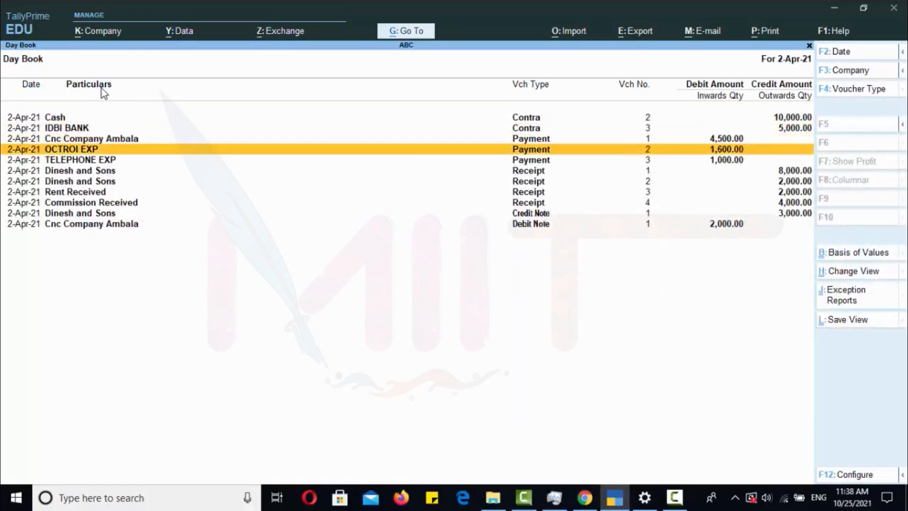
{"action": "key", "text": "Down"}
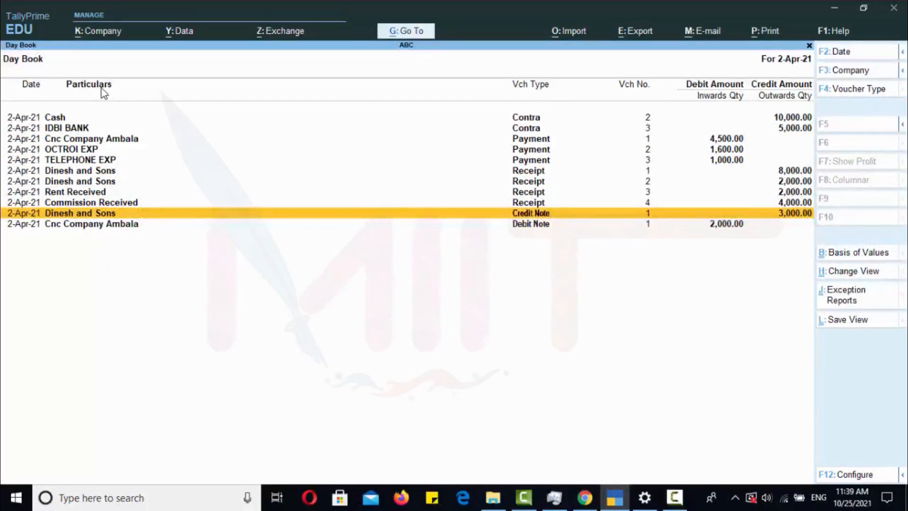
{"action": "key", "text": "Down"}
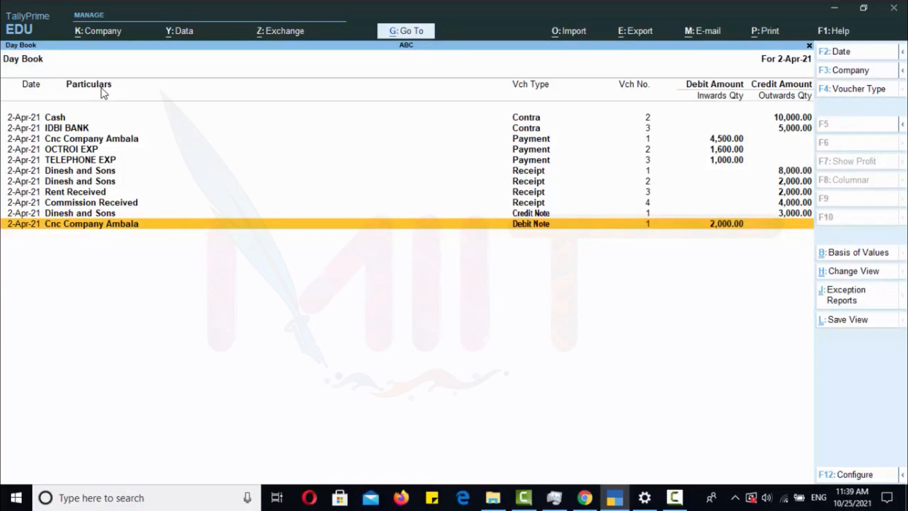
{"action": "key", "text": "Escape"}
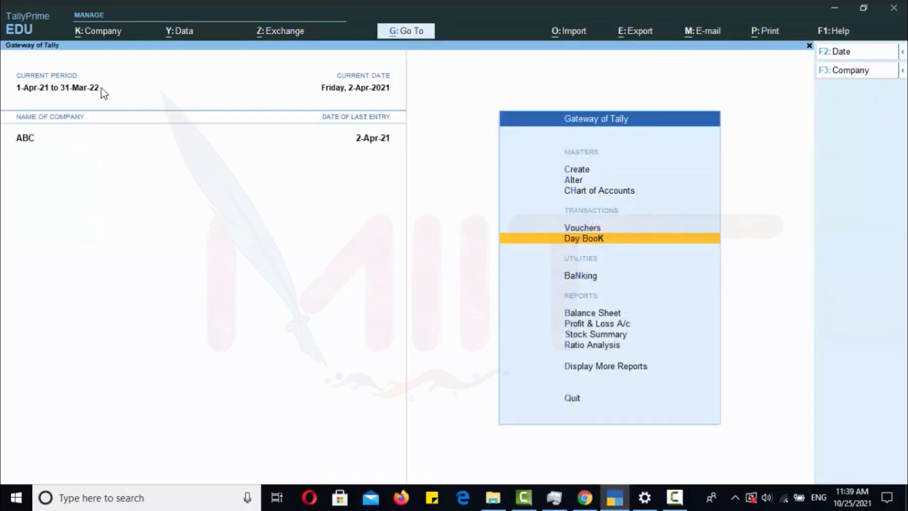